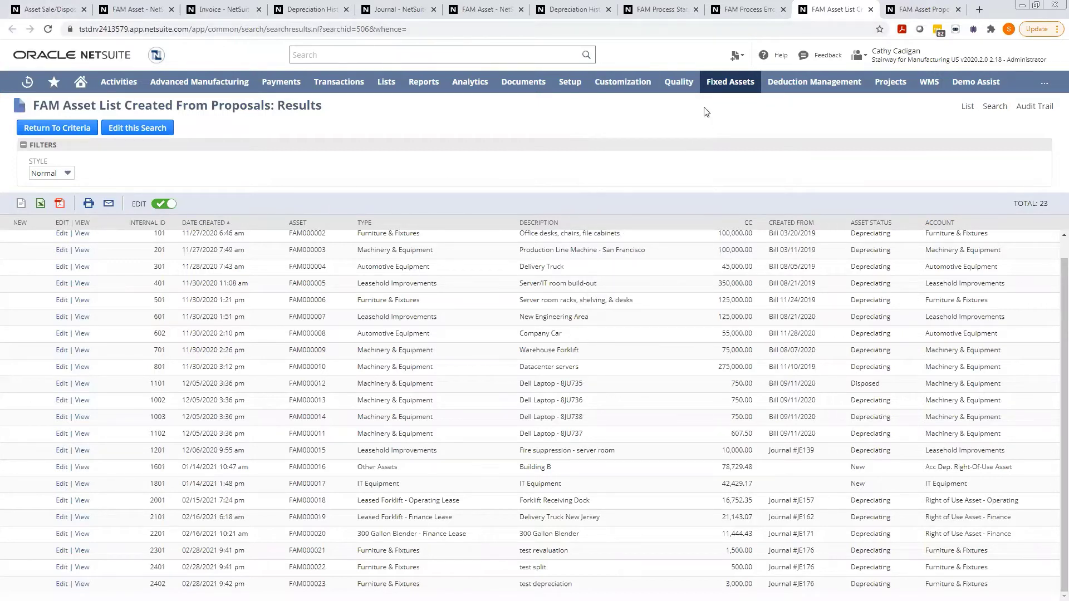
Step: Show the Asset Sale/Disposal form for FAM000001 New office build-out, a Write-off dated 03/07/2021
mouse_move(730, 83)
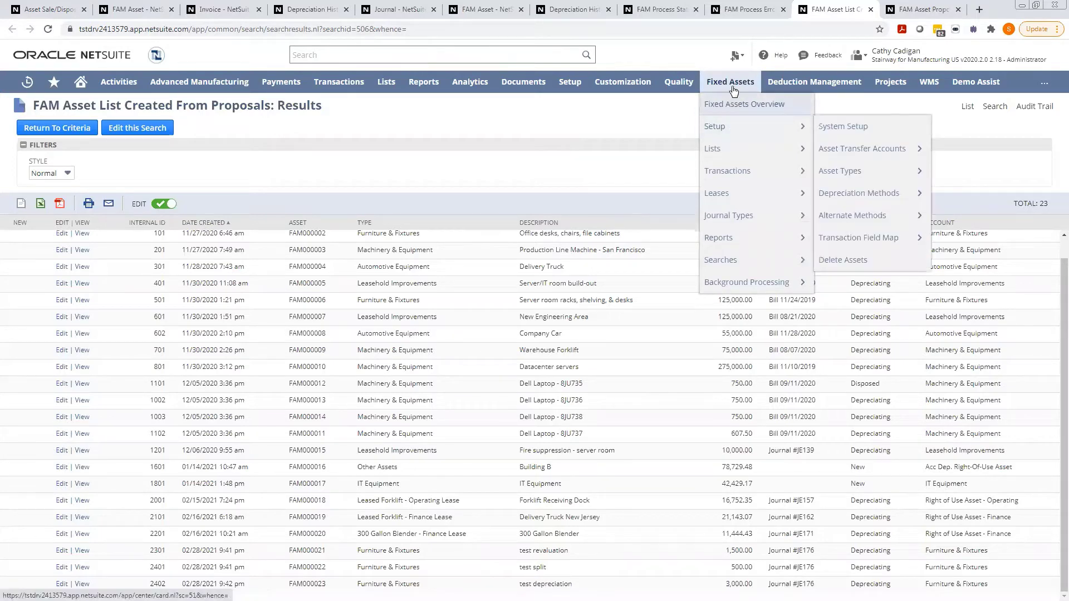
mouse_move(737, 241)
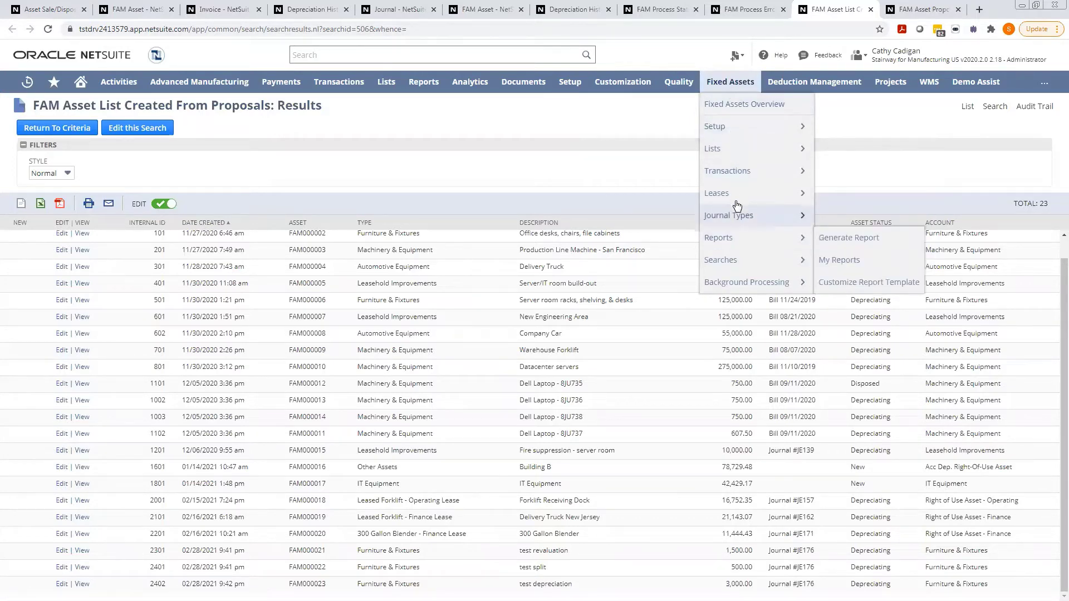
mouse_move(738, 174)
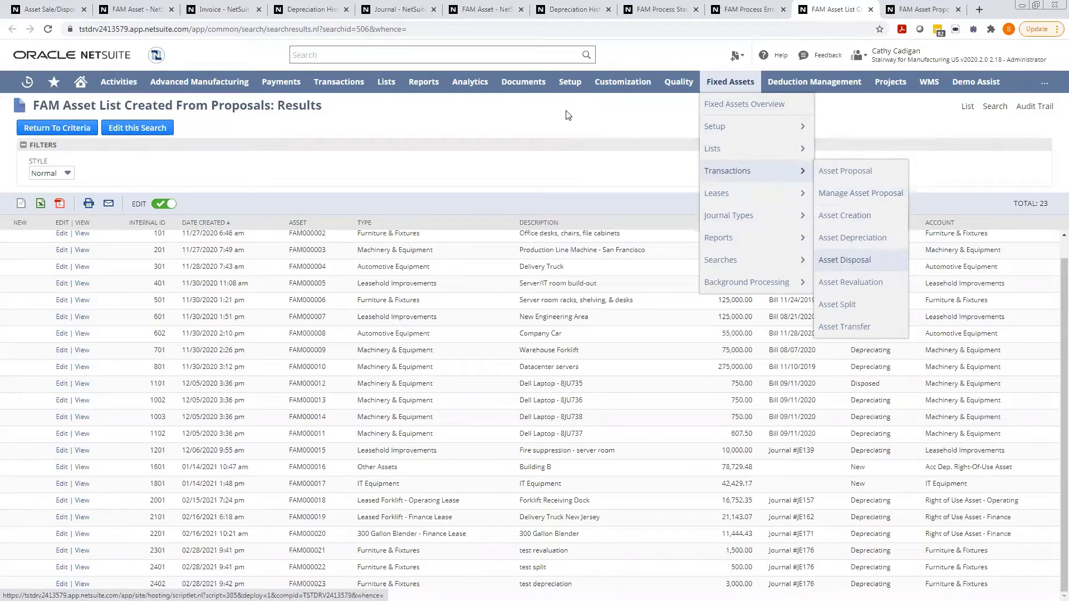
left_click(42, 13)
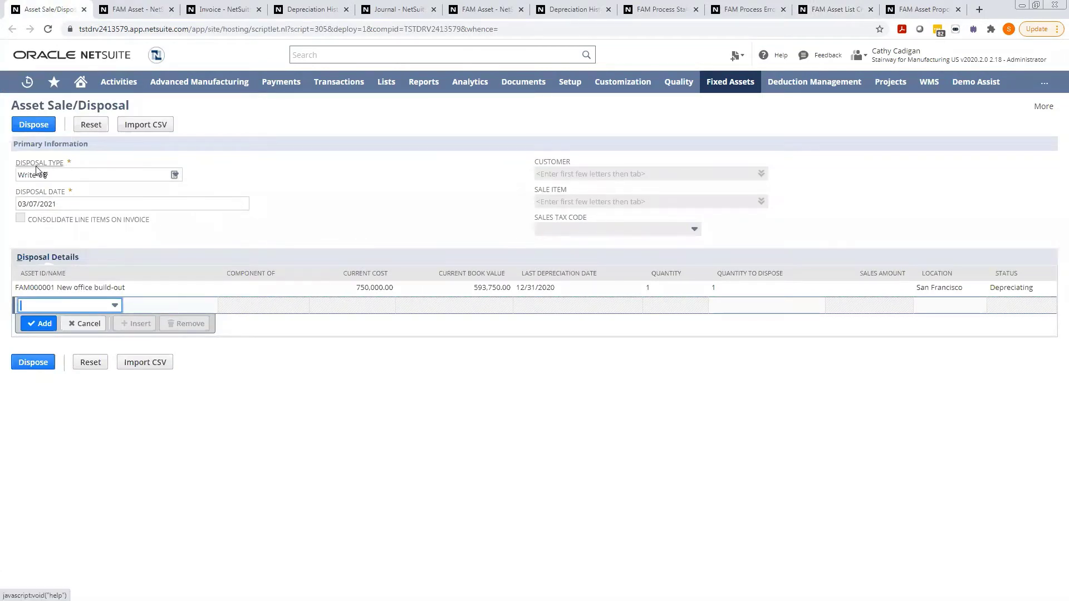
Step: Change the disposal type to Sale, select the customer, and set the sale item to FAM Sale Item v2
left_click(171, 177)
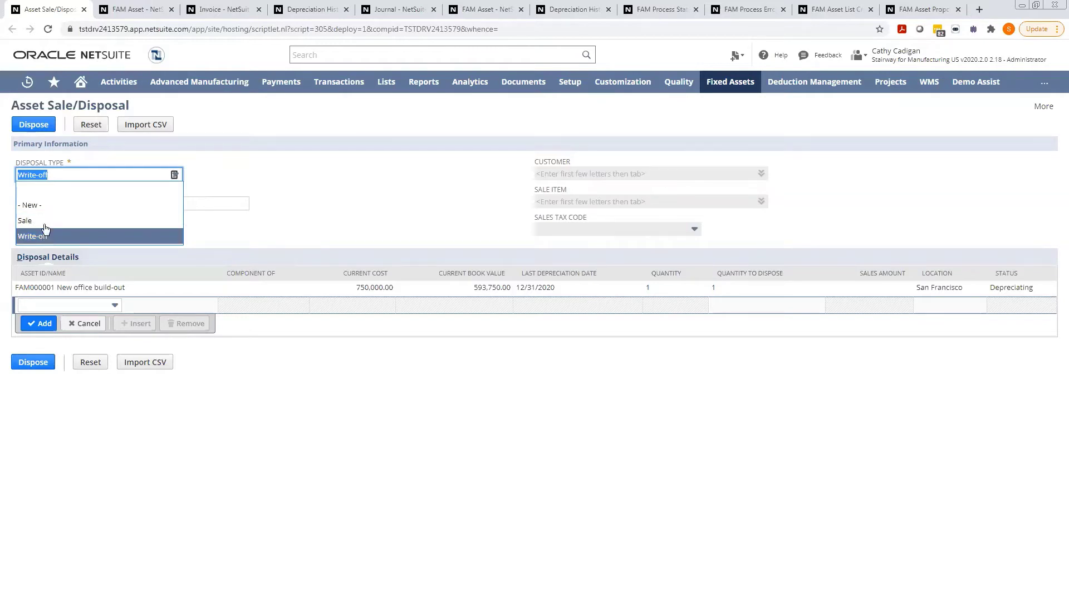
left_click(145, 214)
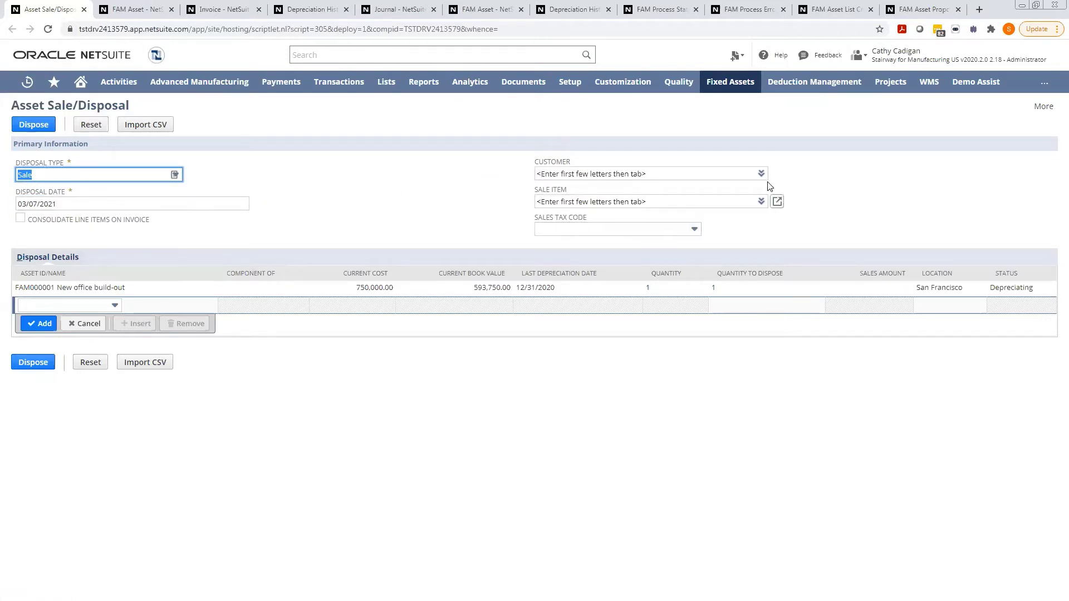
left_click(745, 171)
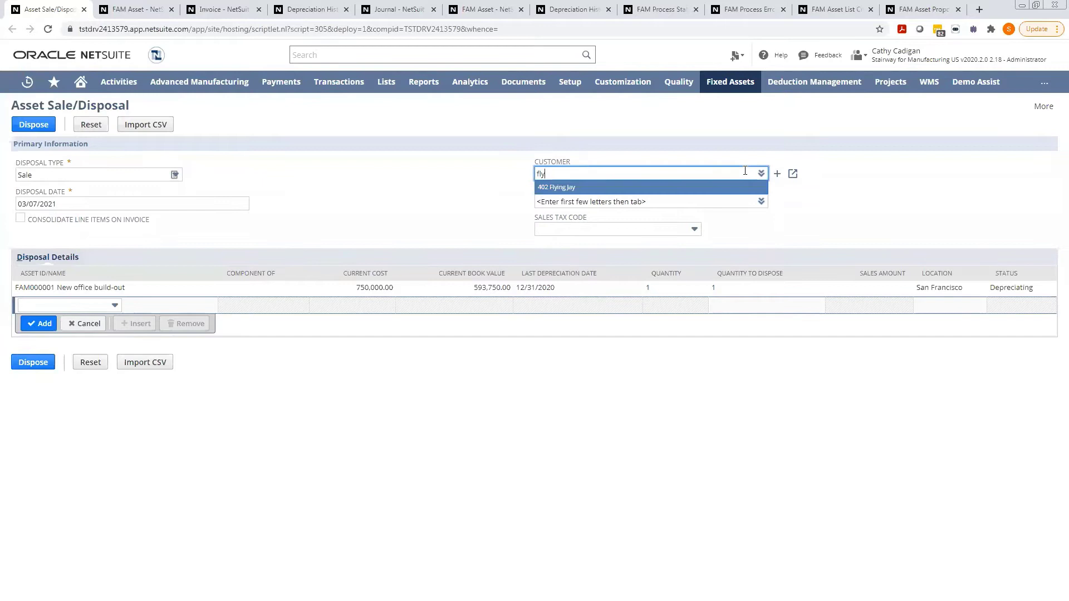
left_click(559, 188)
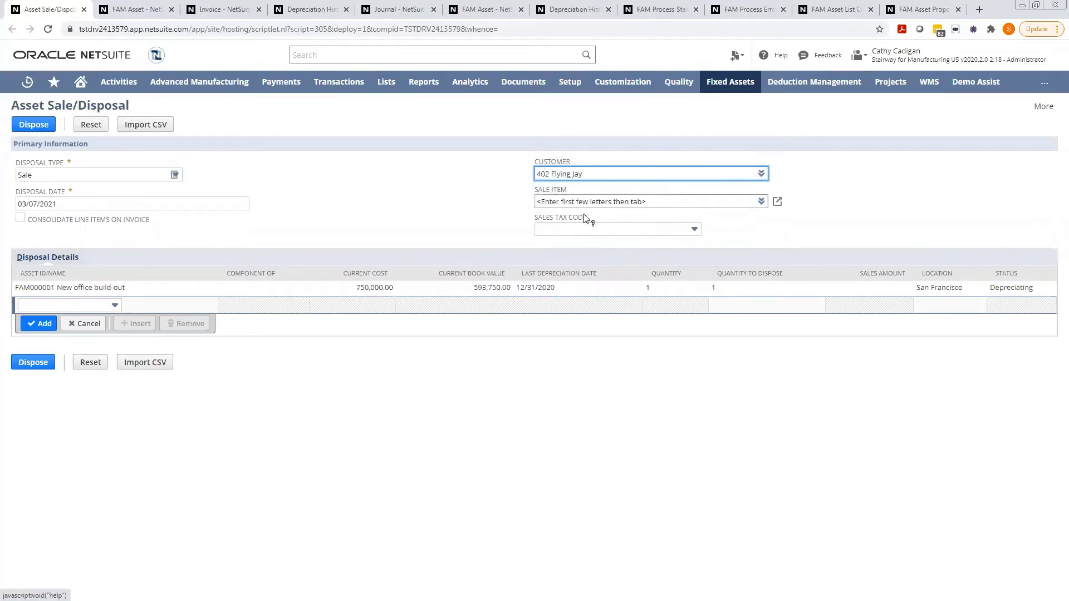
left_click(578, 201)
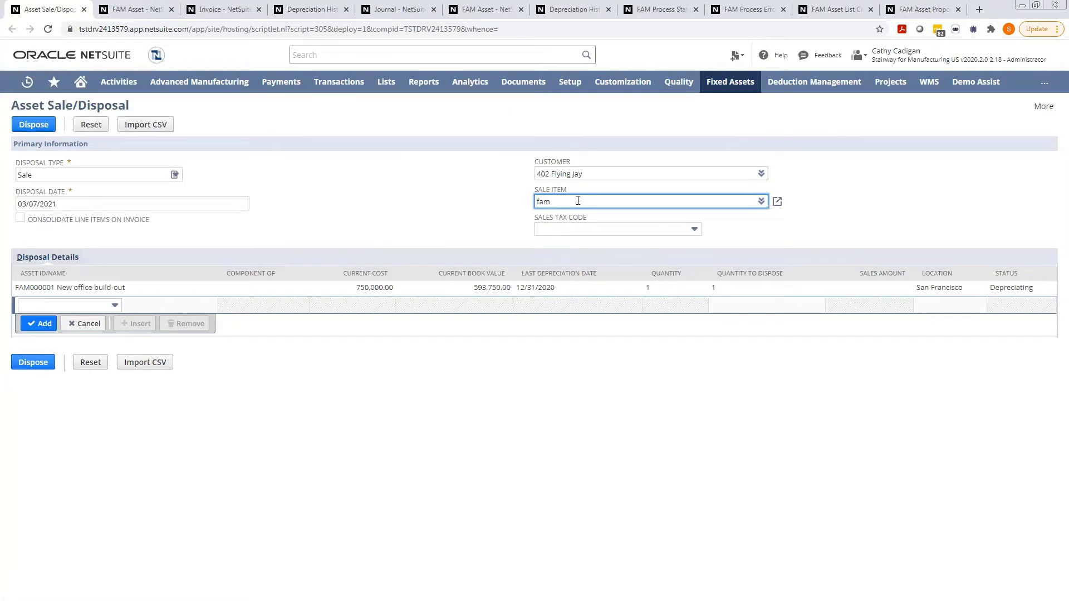
left_click(567, 241)
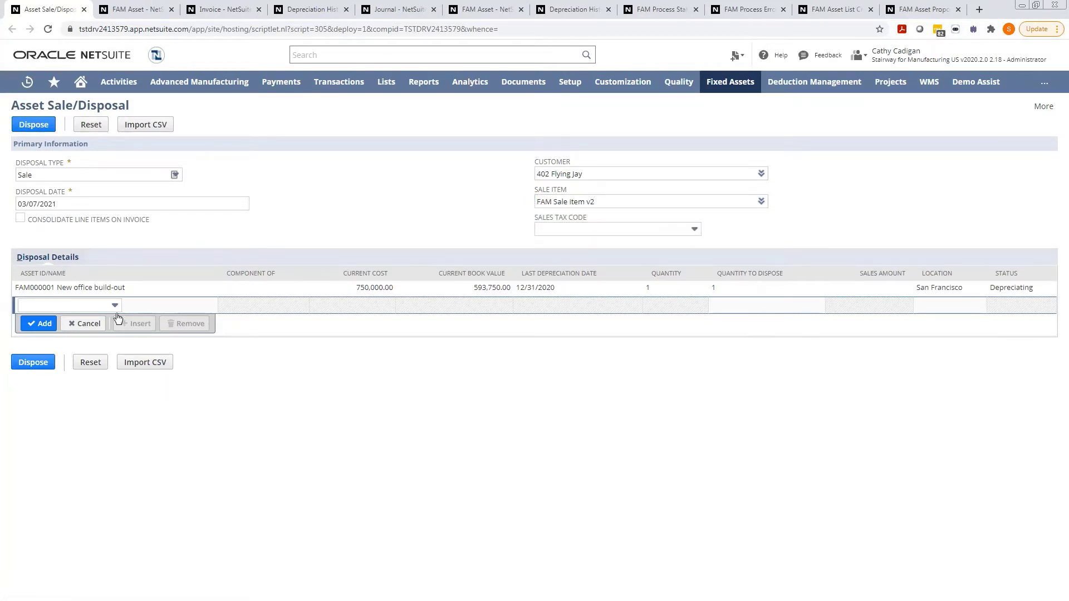
Step: Re-add the FAM000001 New office build-out line with a 500,000.00 sales amount and commit it
left_click(86, 288)
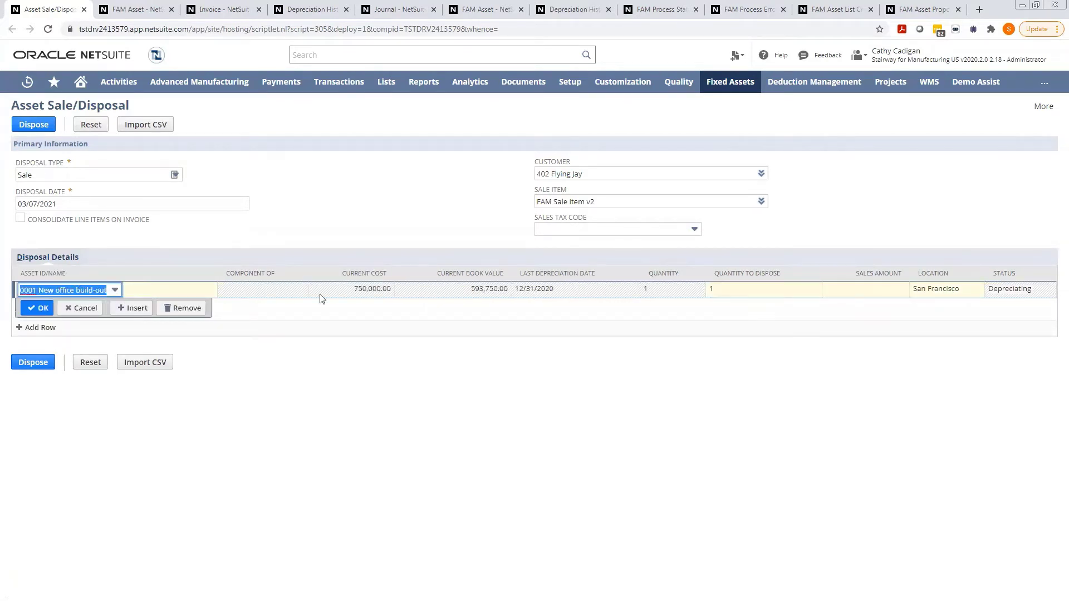
left_click(91, 312)
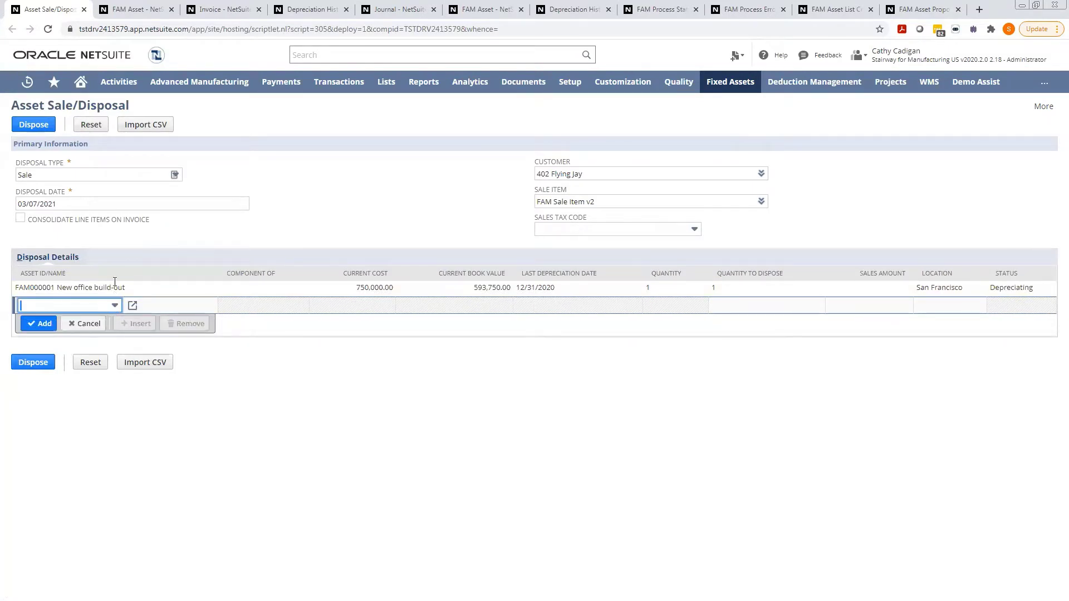
left_click(116, 287)
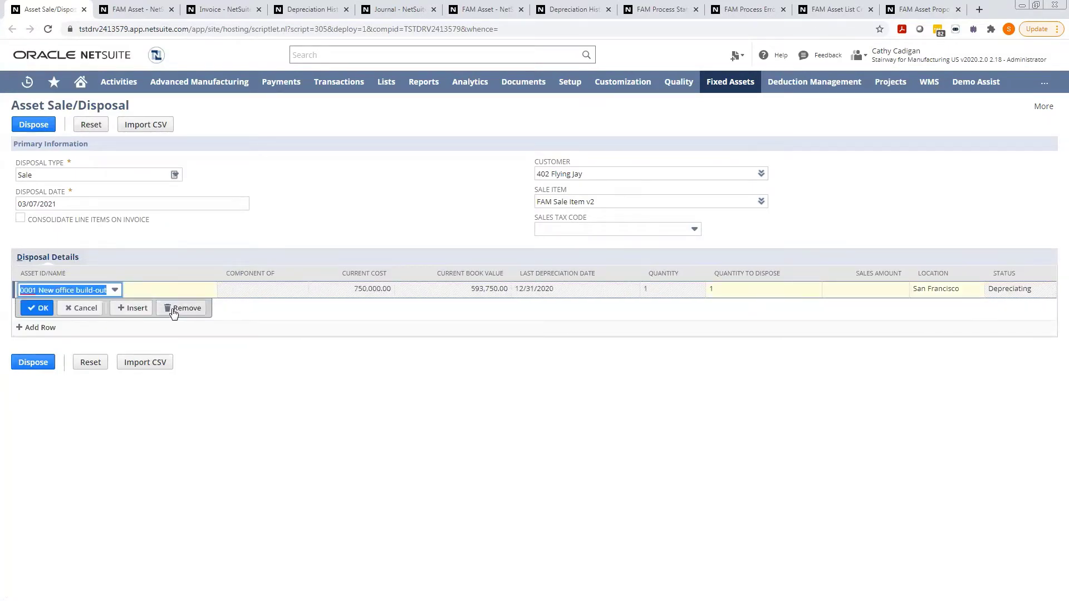
left_click(181, 308)
left_click(116, 289)
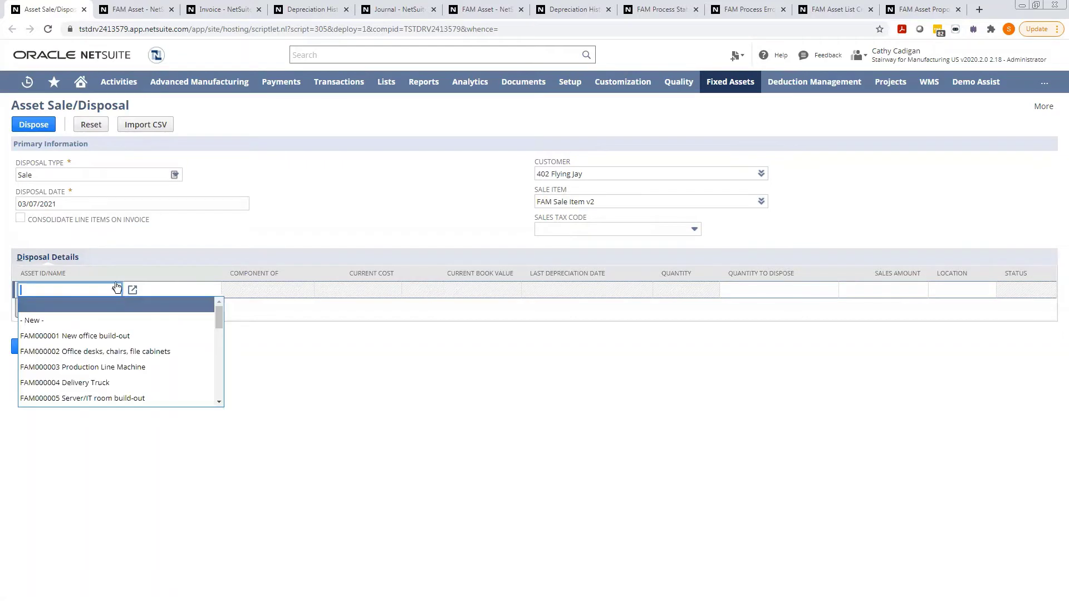
left_click(97, 336)
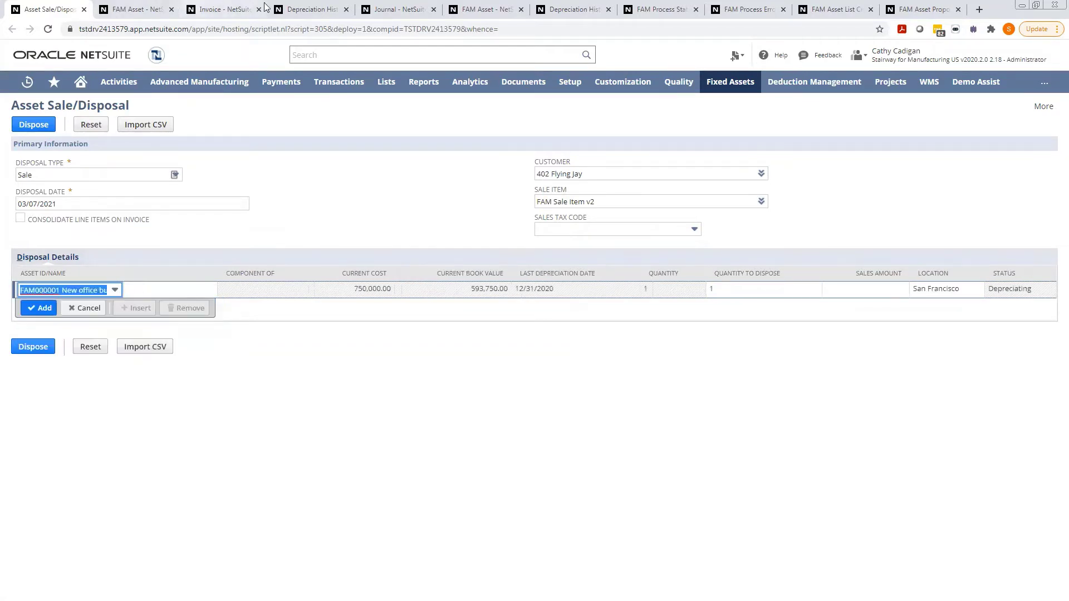
left_click(861, 288)
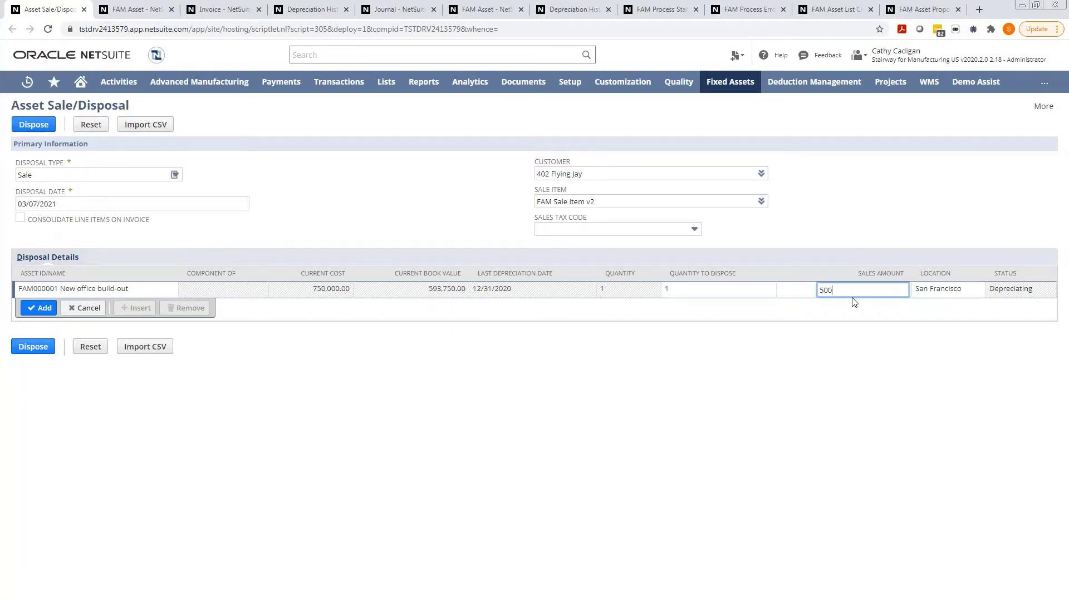
type("000")
left_click(29, 352)
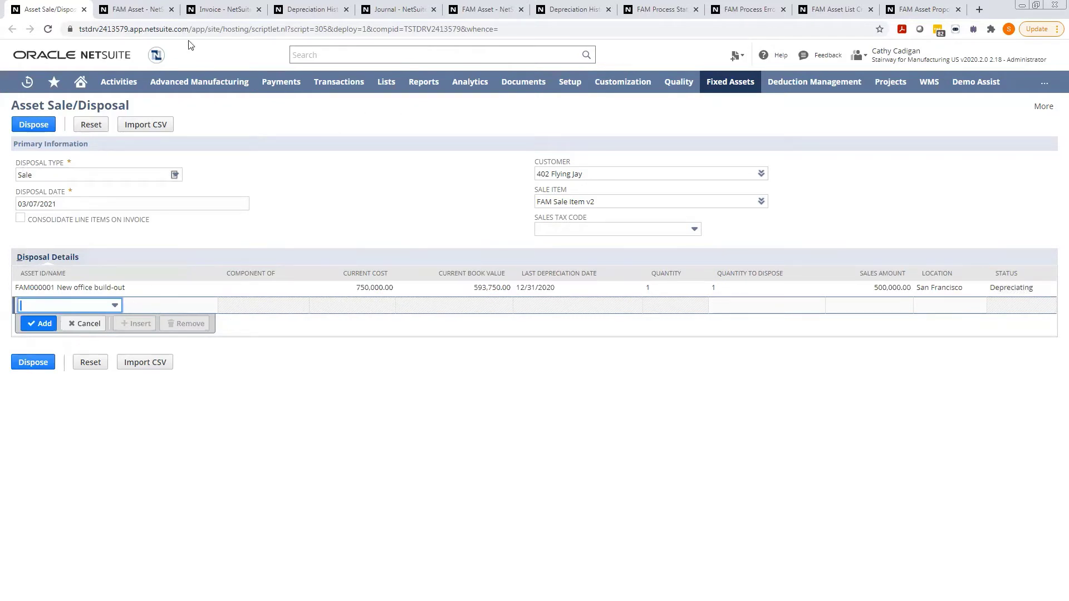
Step: View FAM000026's depreciation history showing the 03/03/2021 sale of 1,000.00 on Journal #JE201
left_click(134, 11)
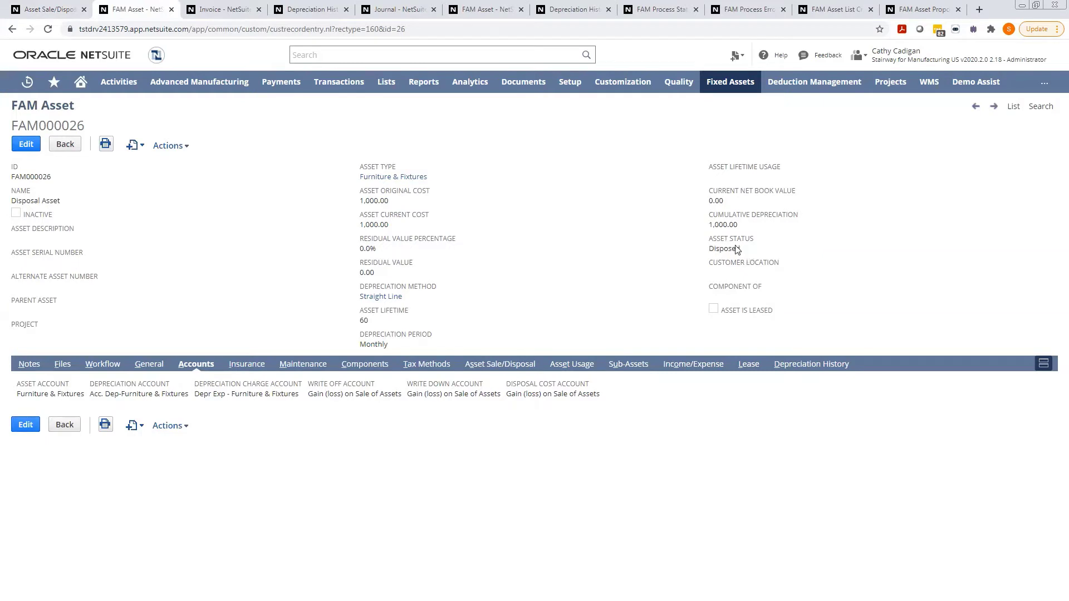
left_click(310, 11)
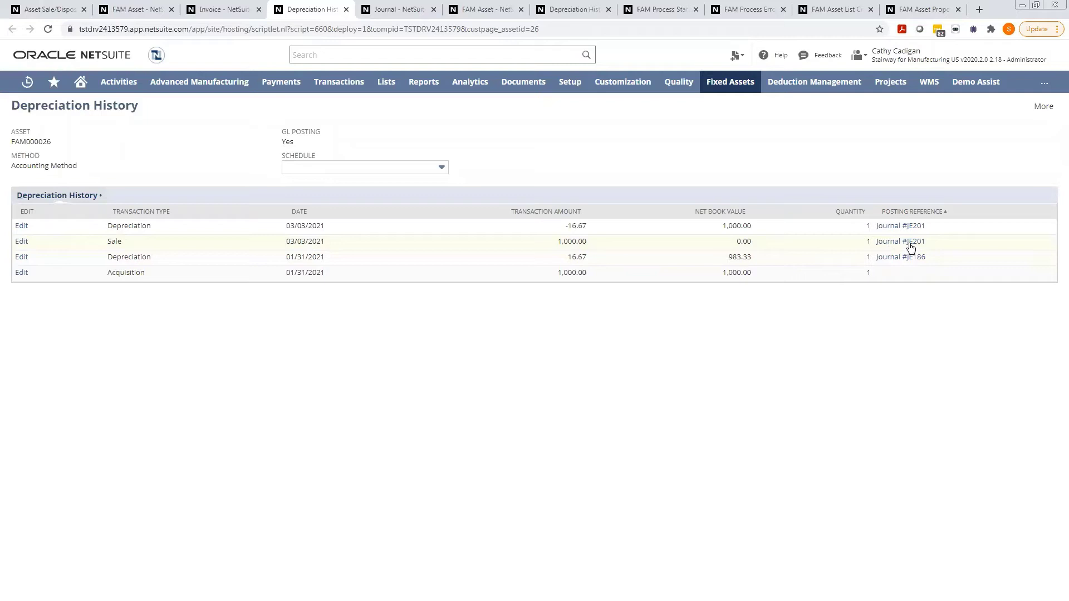
Step: Review journal JE201's 983.33 gain/loss debit, then return to the FAM000026 asset record
left_click(412, 10)
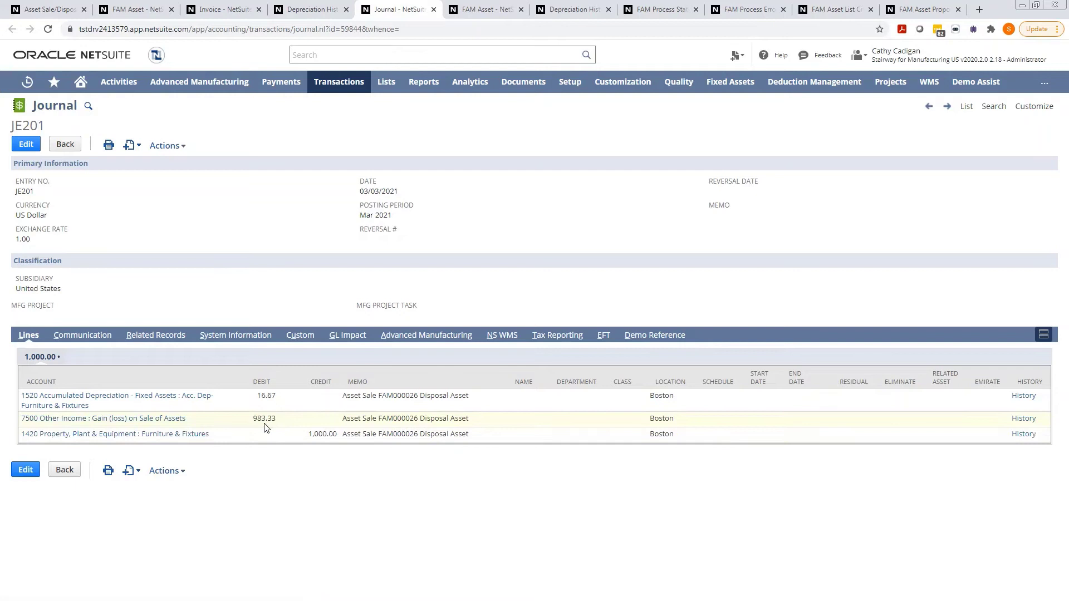
left_click_drag(251, 419, 285, 427)
left_click(132, 9)
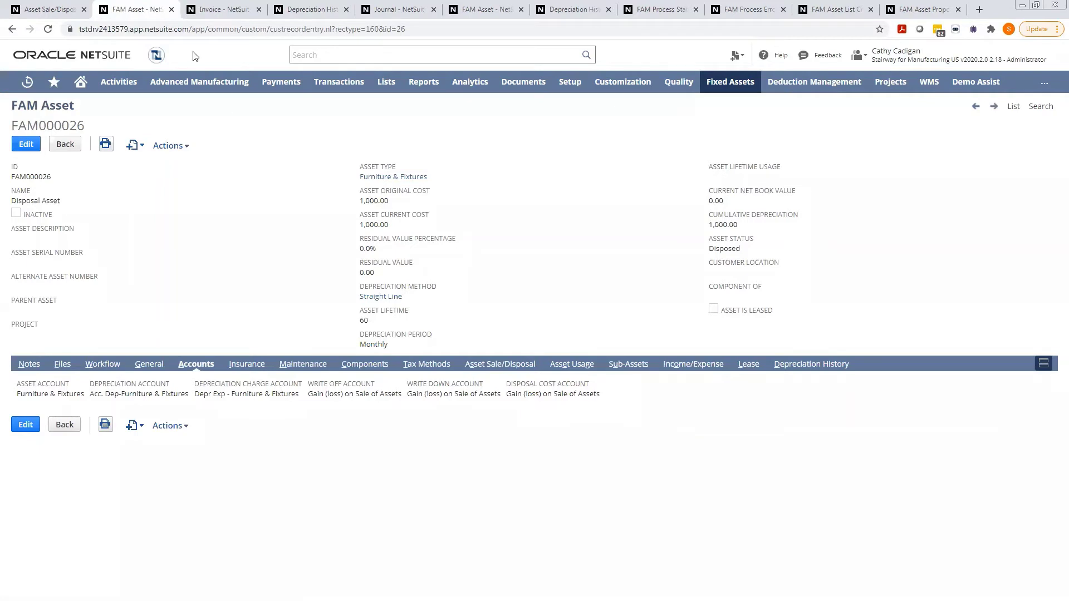
Step: Review invoice INV1382's 900.00 subtotal, then return to the Asset Sale/Disposal form
left_click(221, 10)
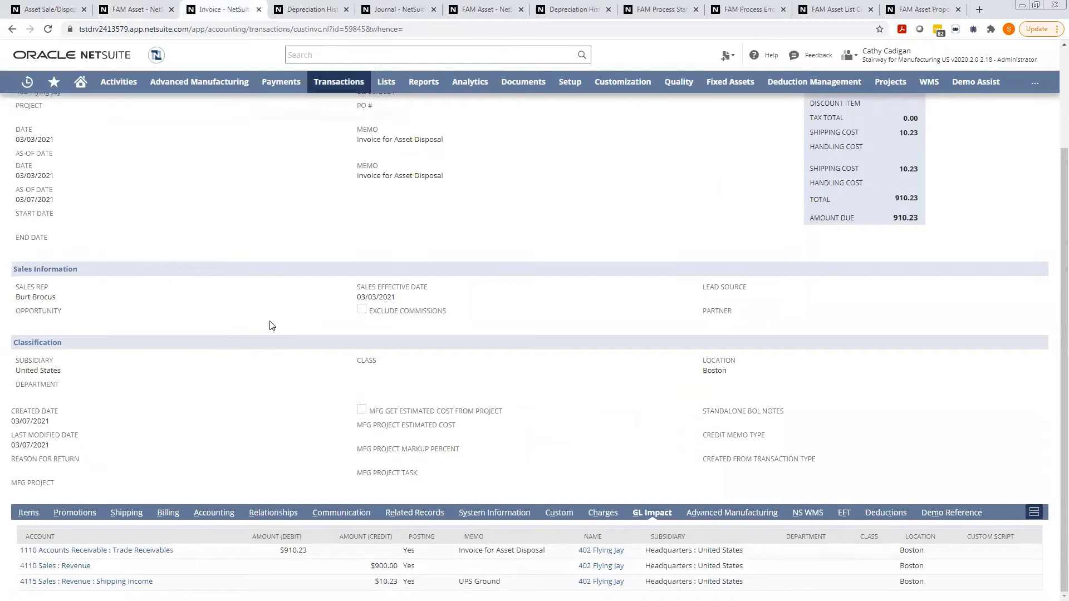
scroll(524, 312, "up", 3)
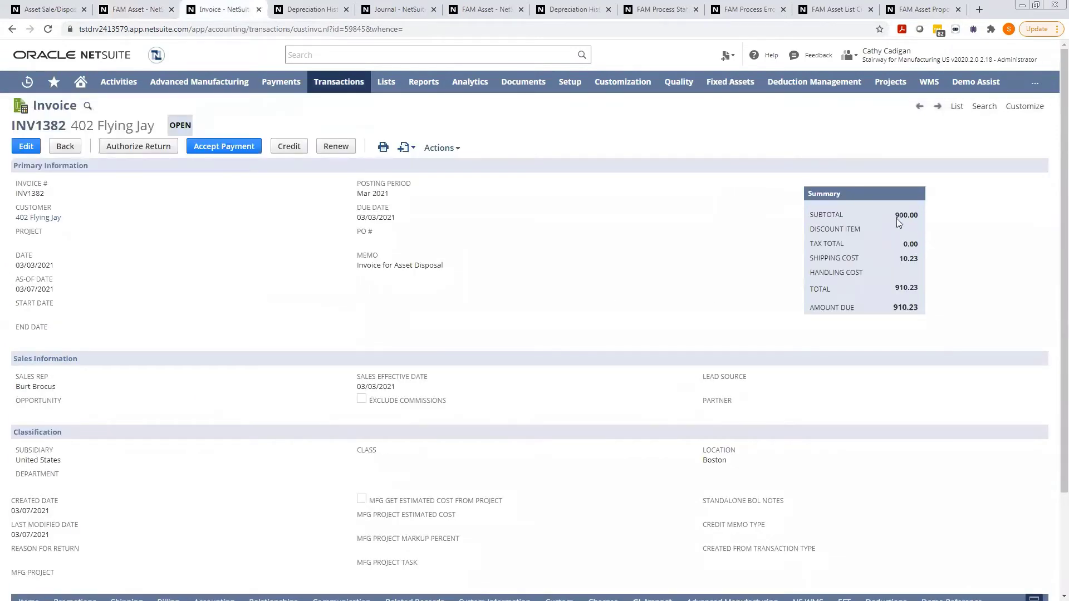
left_click_drag(895, 217, 919, 219)
left_click(585, 280)
Step: Switch the disposal type from Sale to Write-off and accept the change
left_click(53, 17)
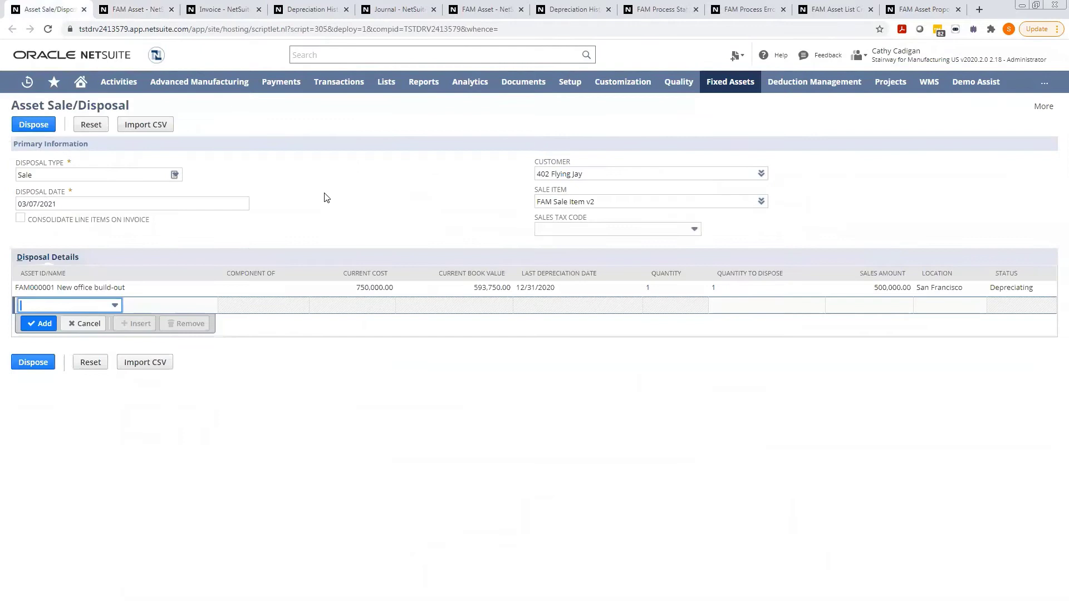
left_click(176, 176)
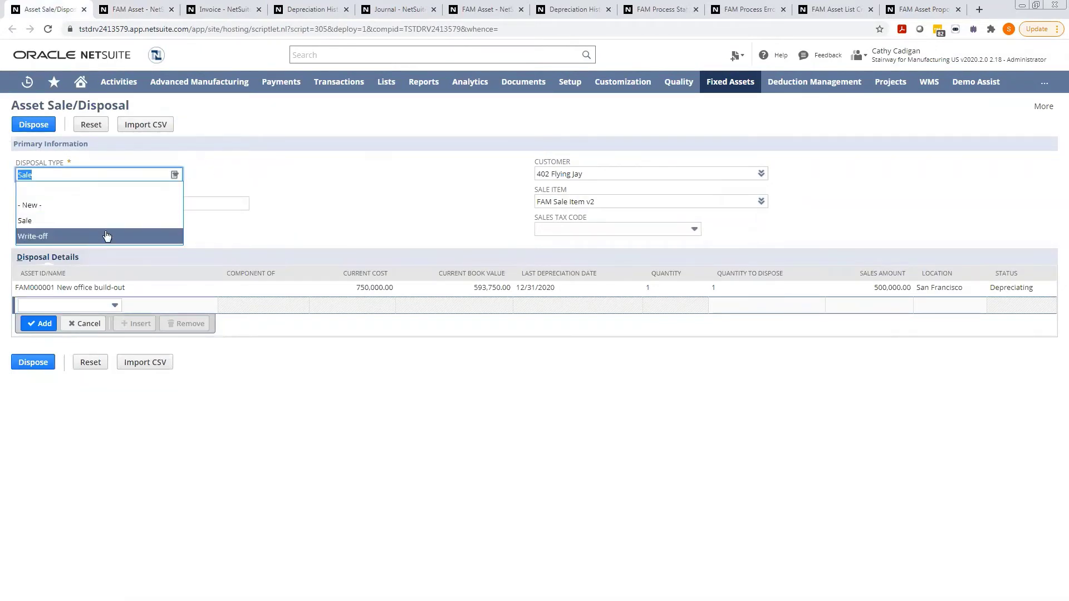
key("Return")
left_click(585, 113)
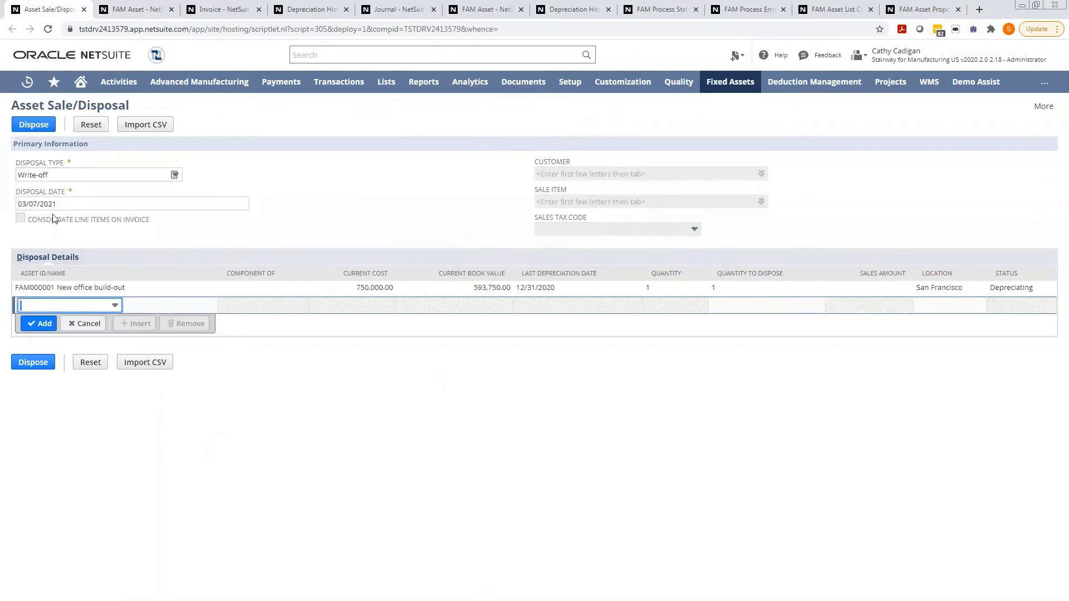
Step: Replace the FAM000001 line with asset FAM000002 Office desks, chairs, file cabinets
left_click(135, 288)
left_click(179, 308)
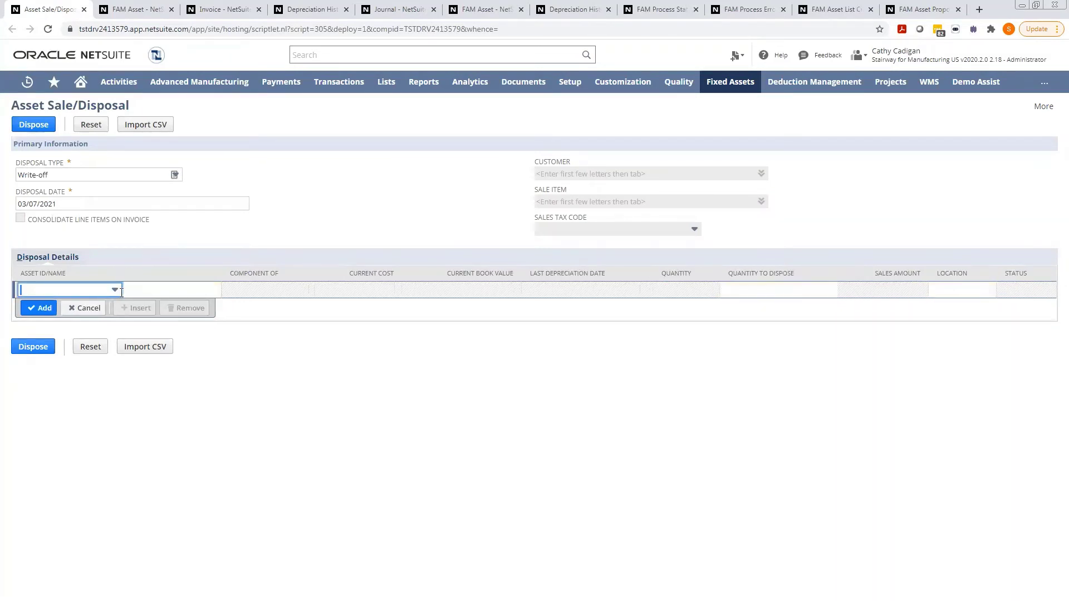
left_click(115, 290)
left_click(72, 351)
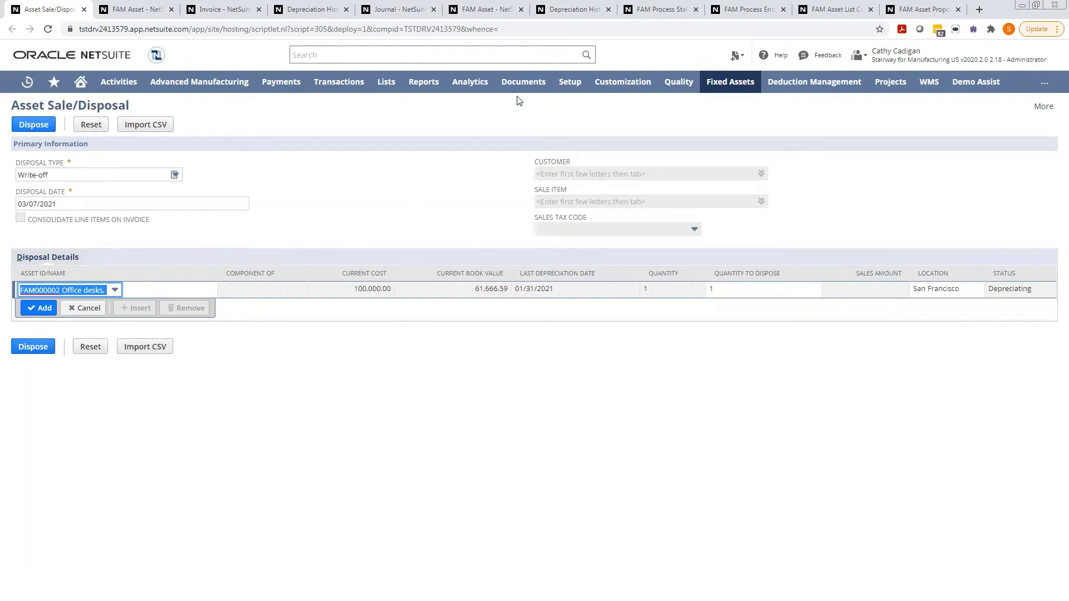
Step: Open FAM000027's write-off journal JE202 in a new tab from its depreciation history
left_click(495, 11)
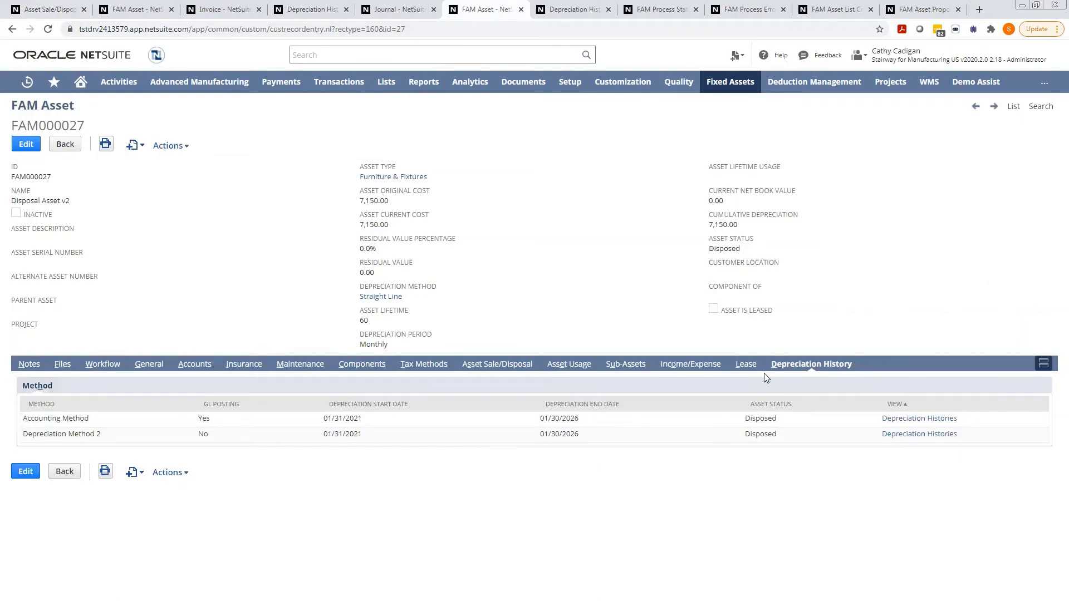
left_click(585, 13)
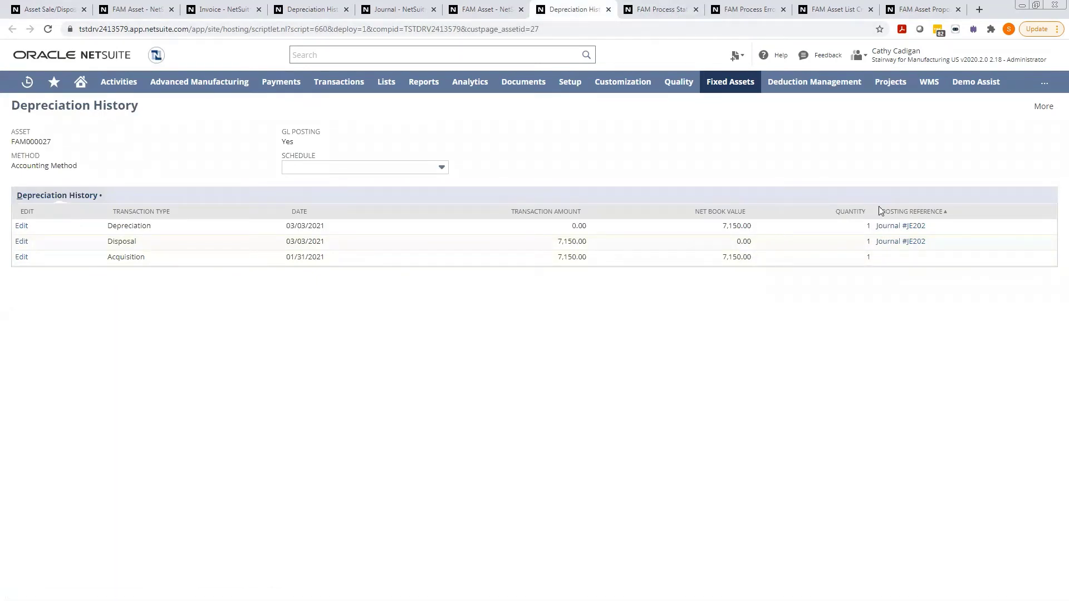
right_click(893, 227)
left_click(913, 232)
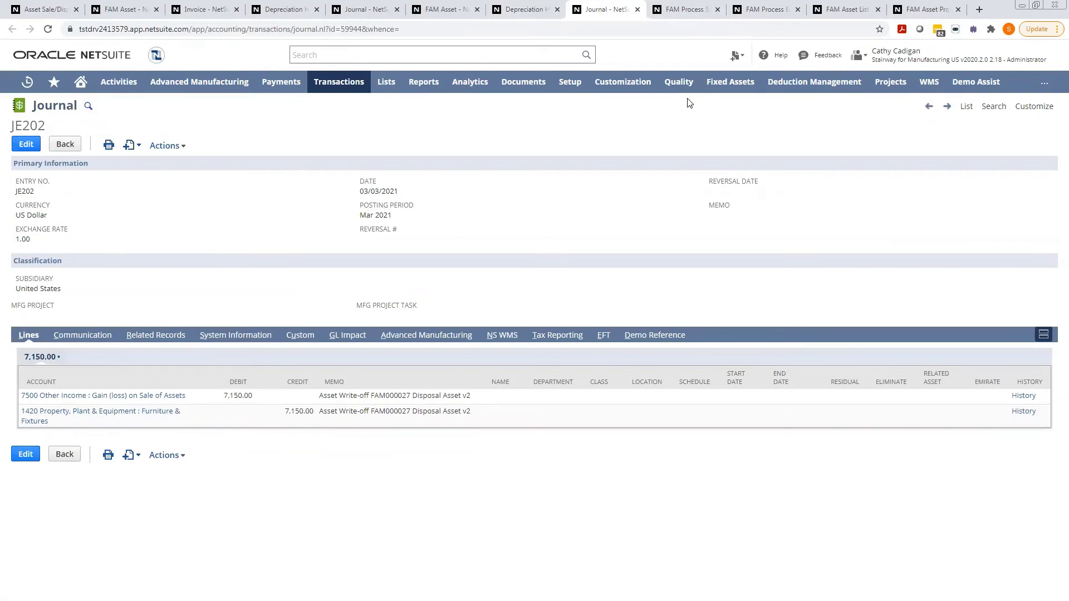
Step: Bring up the Fixed Assets navigation menu while journal JE202 stays open
mouse_move(732, 86)
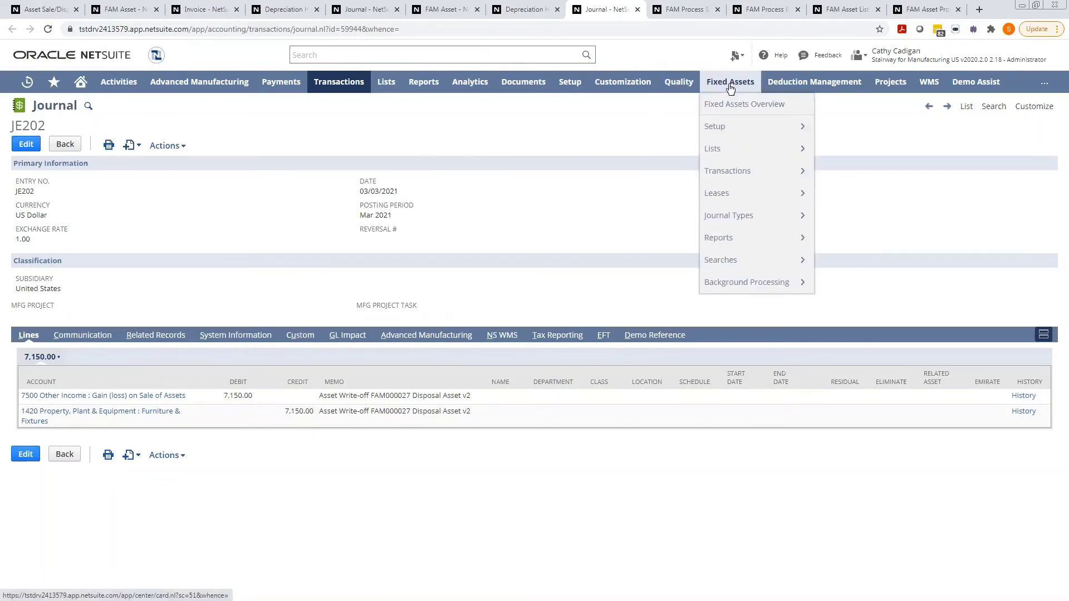
Step: Open the Fixed Assets > Setup > Delete Assets page in a new tab
mouse_move(751, 131)
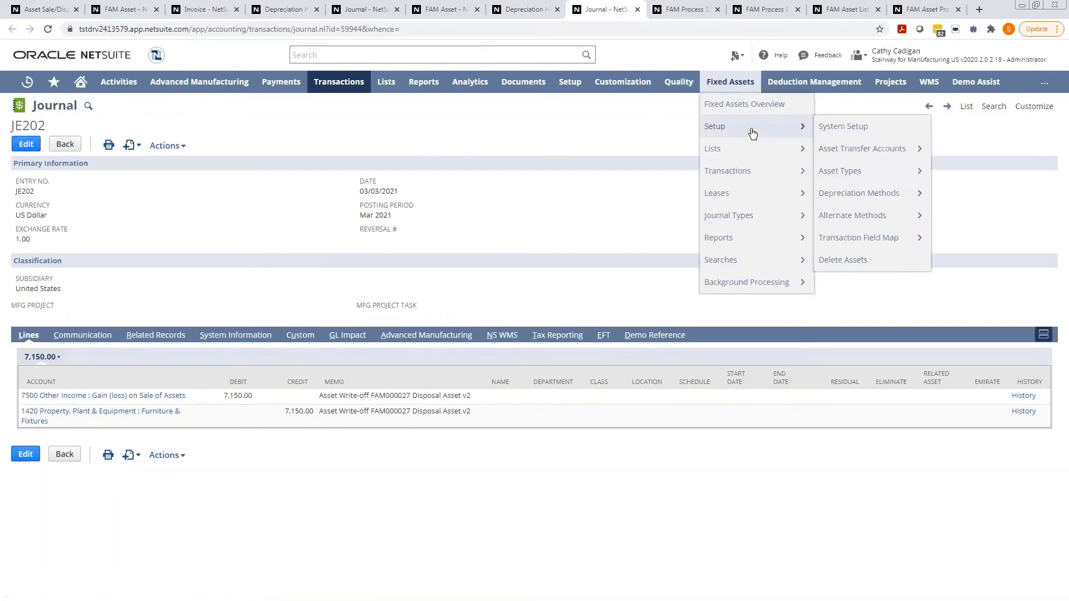
right_click(846, 262)
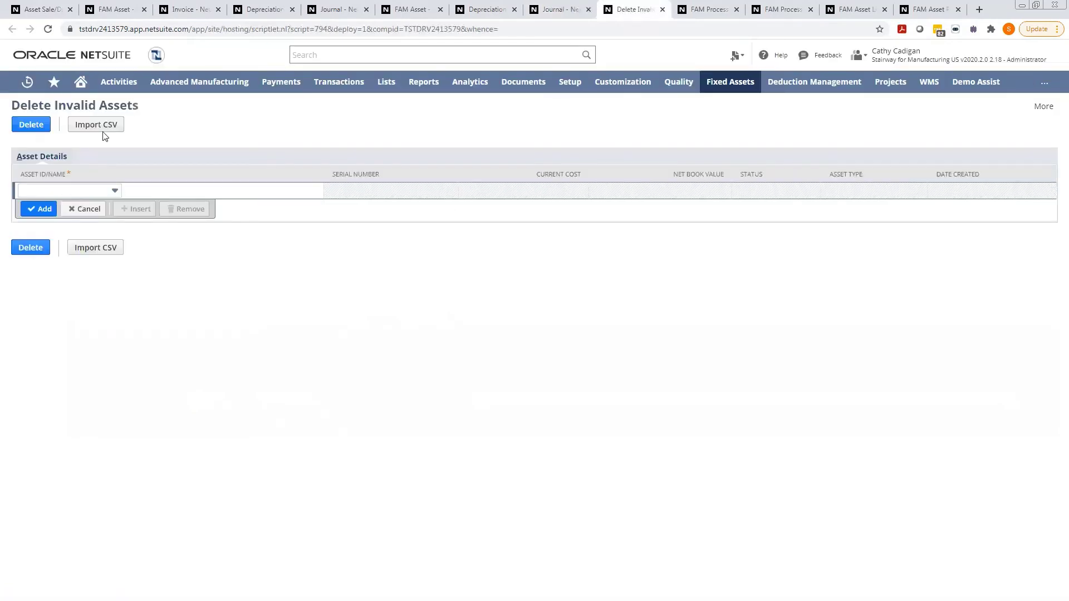
mouse_move(109, 193)
Step: Choose FAM000022 test split for deletion, then check the FAM Process Status list for Delete Assets 3518
left_click(117, 191)
key("Down")
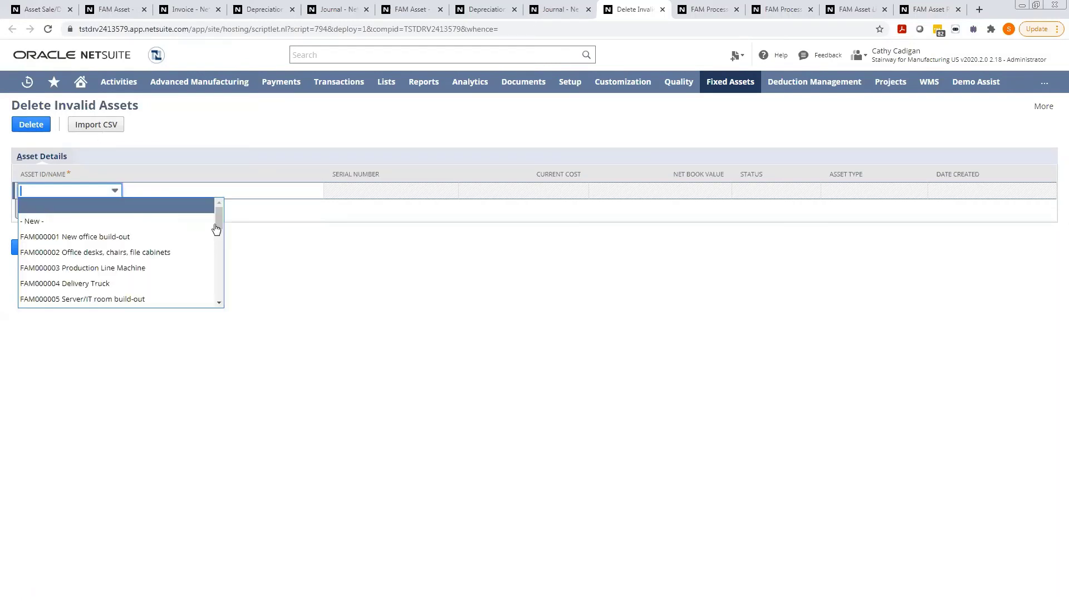
scroll(213, 295, "down", 5)
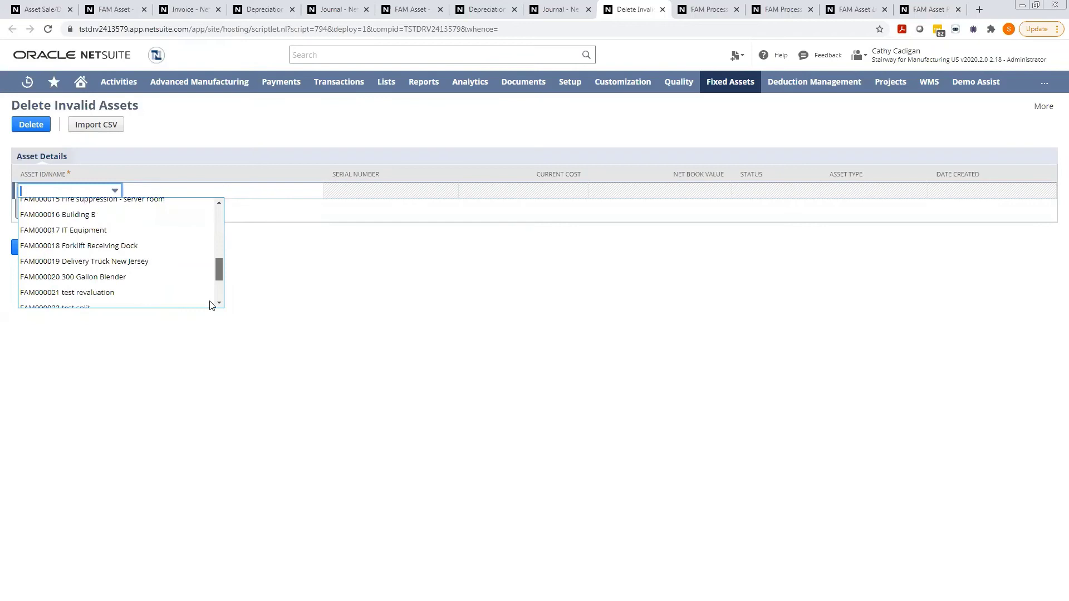
scroll(97, 228, "down", 2)
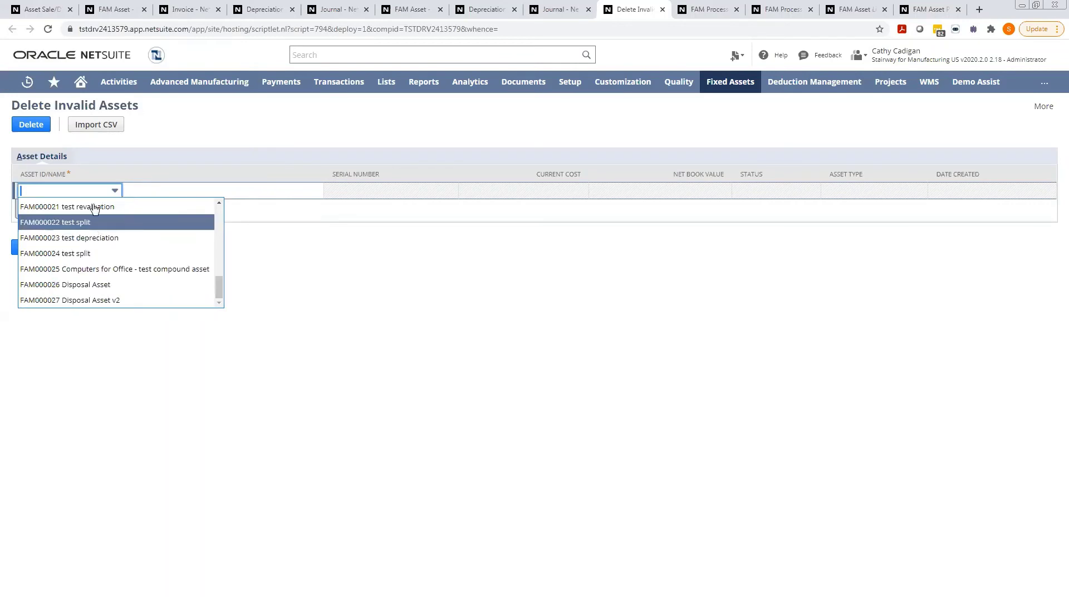
key("Return")
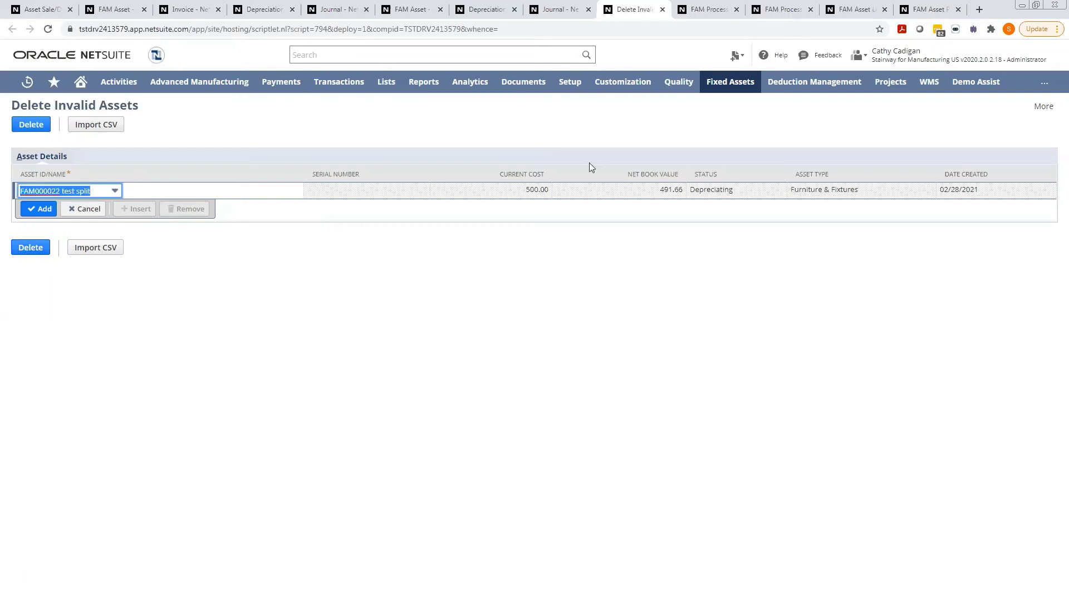
left_click(701, 16)
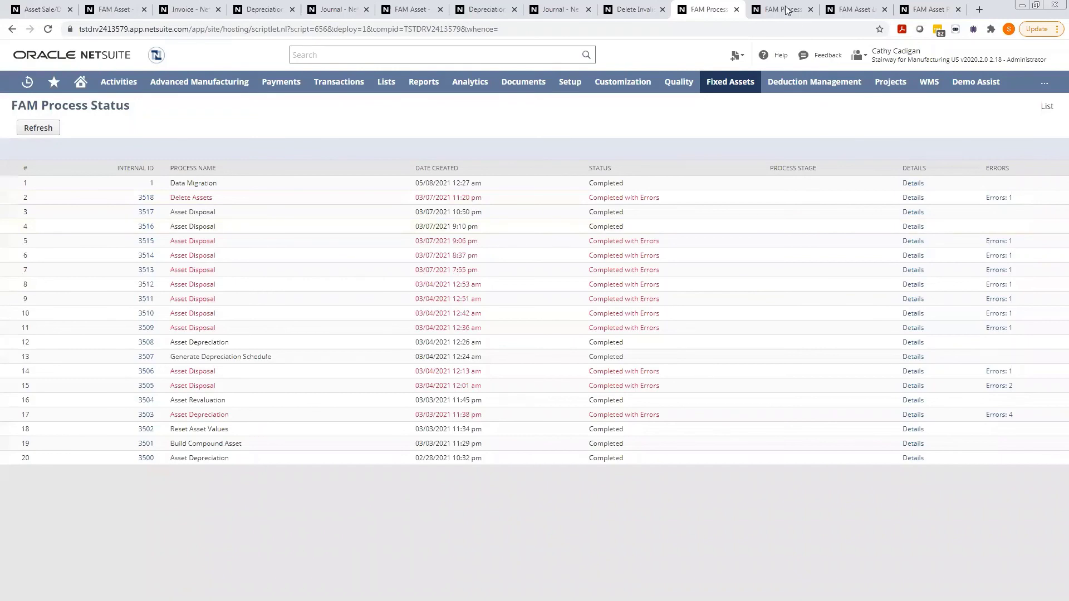
Step: Review process 3518's error: asset 22 has a proposal. Then open the Proposal History results
key("ctrl+Tab")
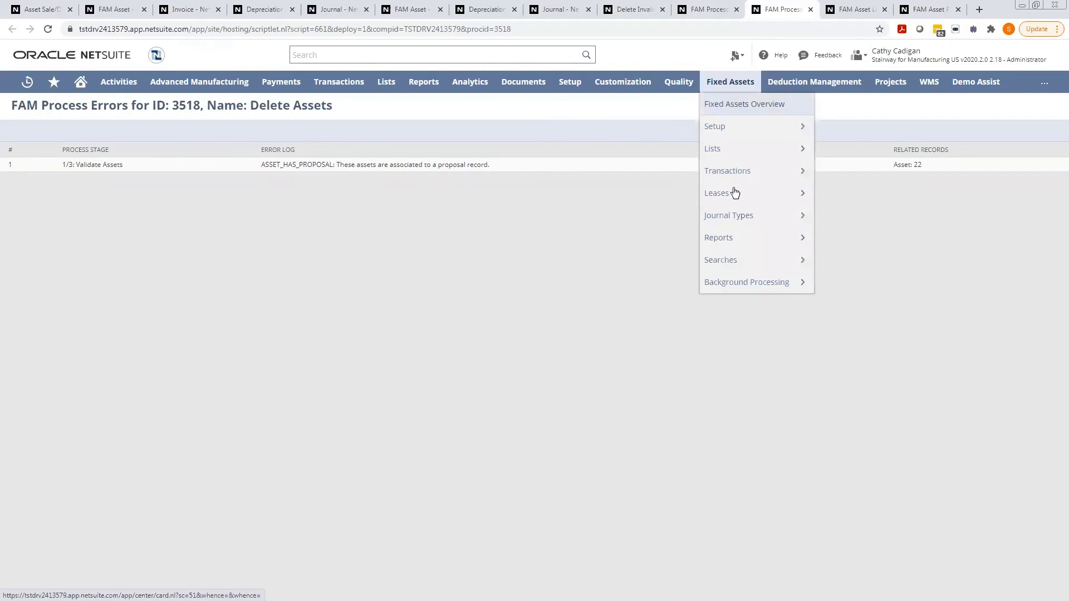
mouse_move(745, 258)
mouse_move(831, 272)
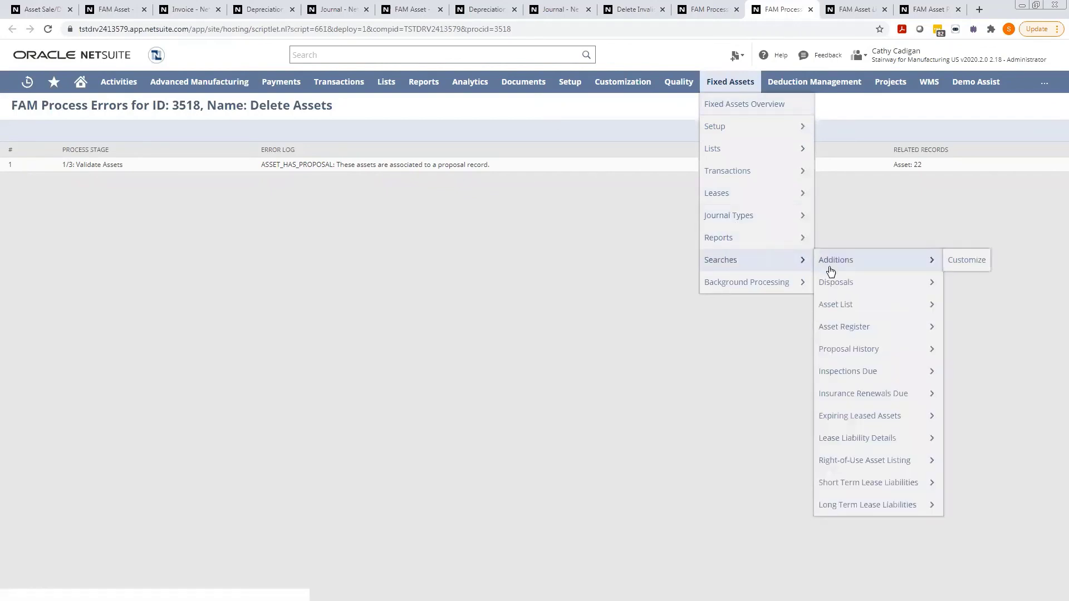
mouse_move(838, 342)
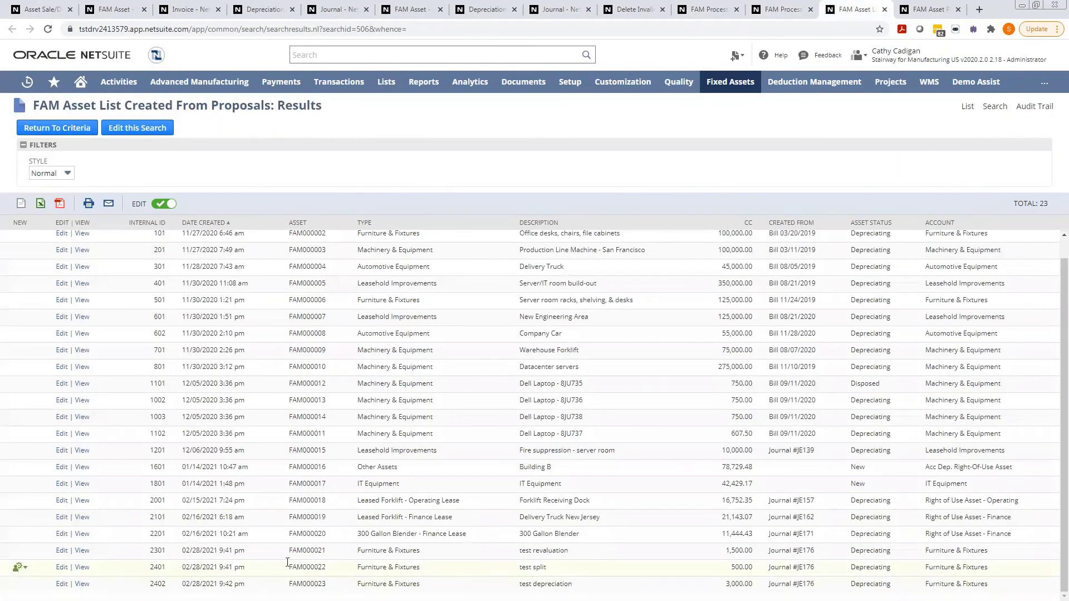
Step: Edit the FAM Asset Proposal behind FAM000022 test split (original cost 1,000.00) and locate Delete under Actions
left_click(918, 10)
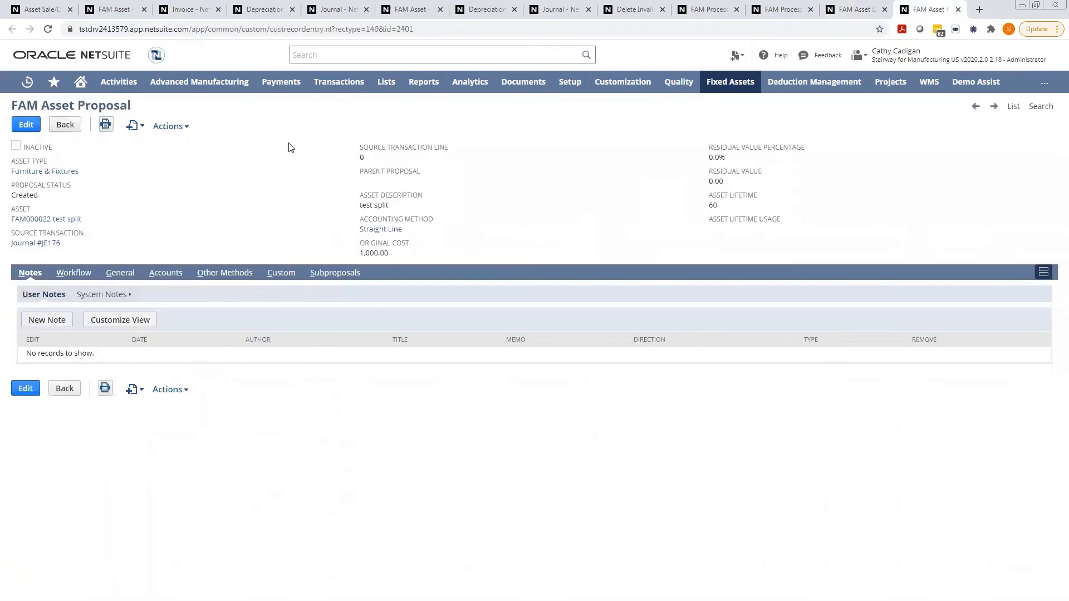
left_click(23, 126)
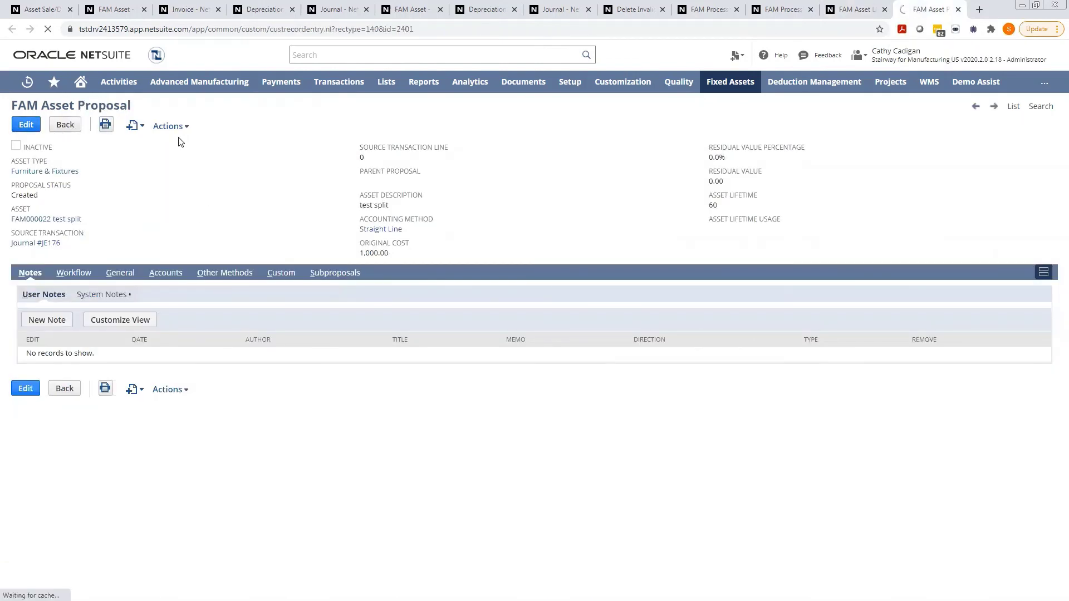
mouse_move(174, 128)
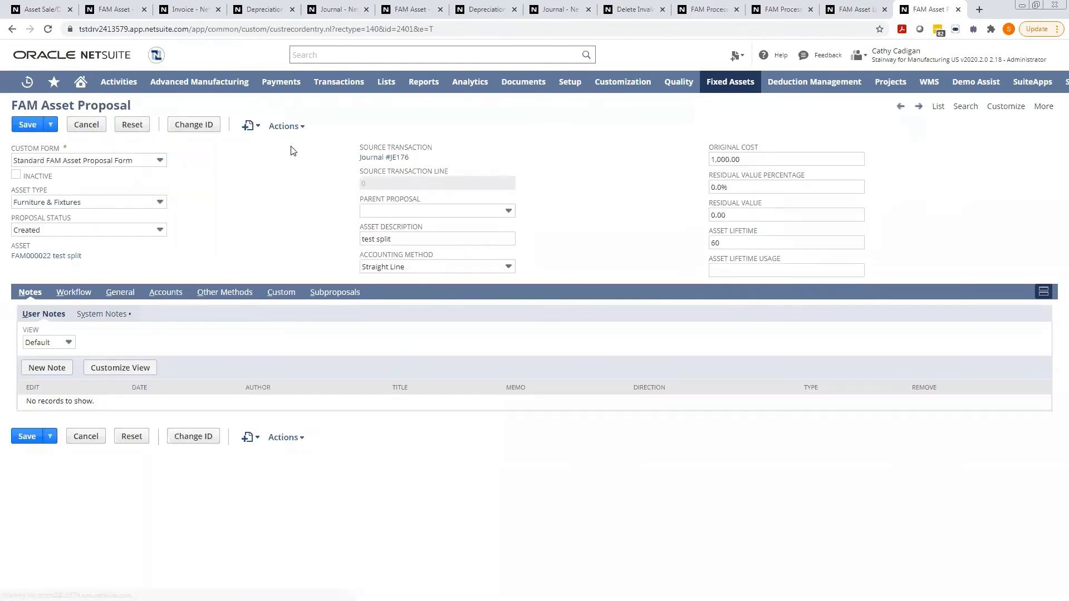
mouse_move(286, 126)
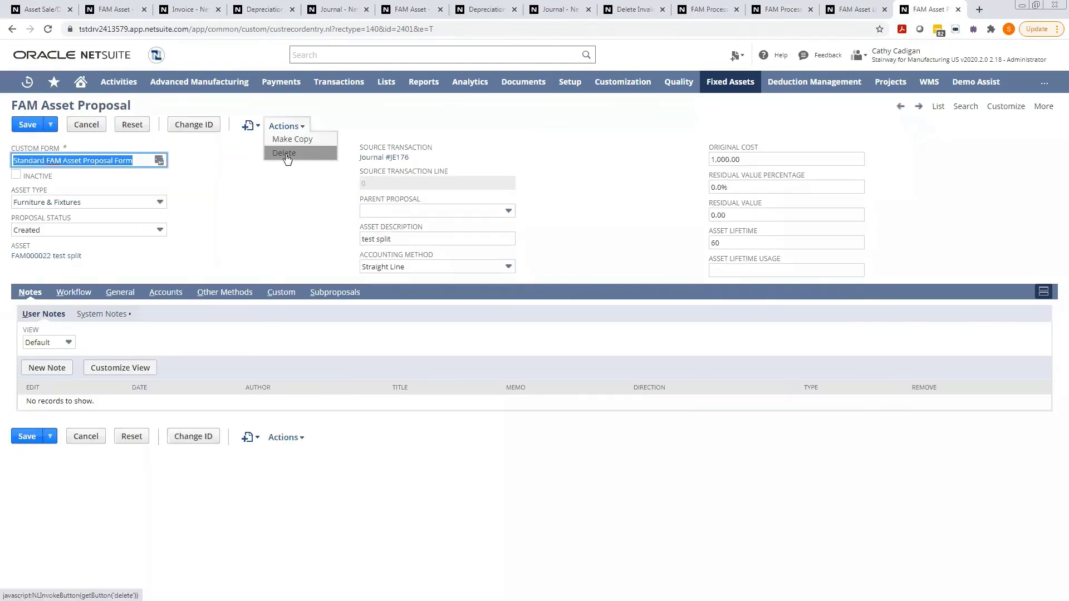